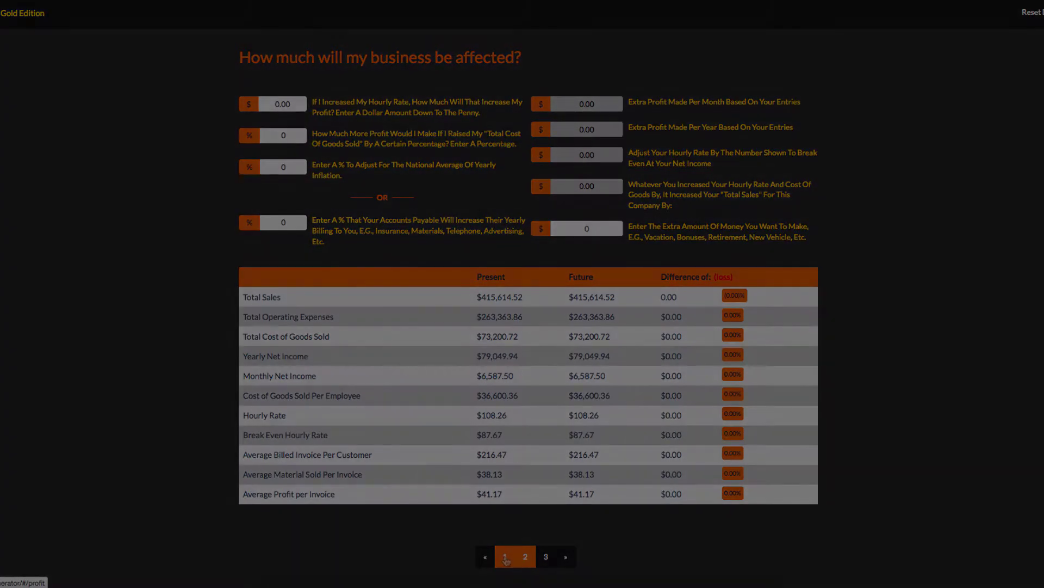
Step: Review the "How much money do you really make?" page and return to the "How much will my business be affected?" page
click(505, 558)
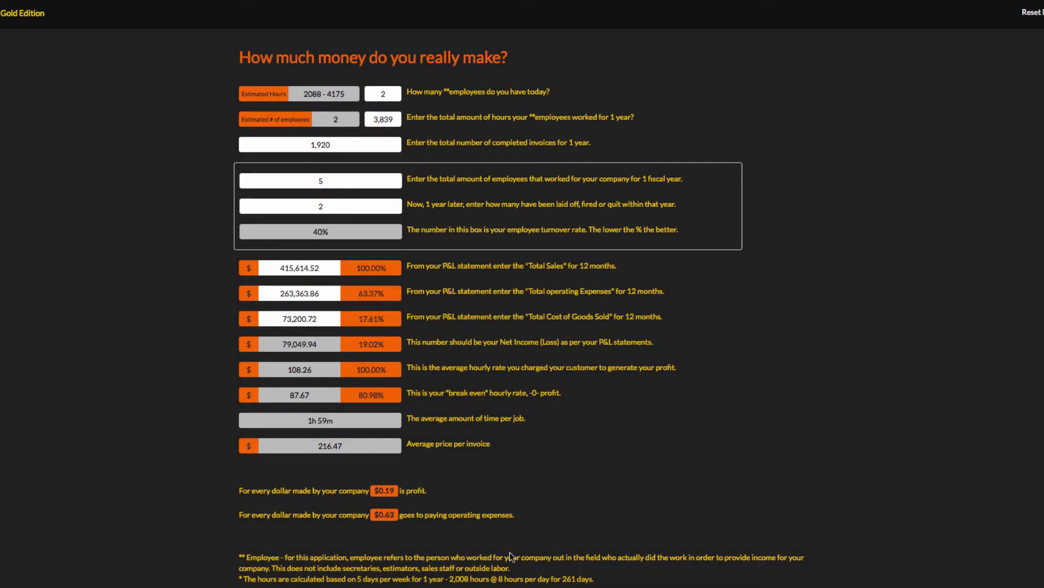
scroll(521, 545, down, 1)
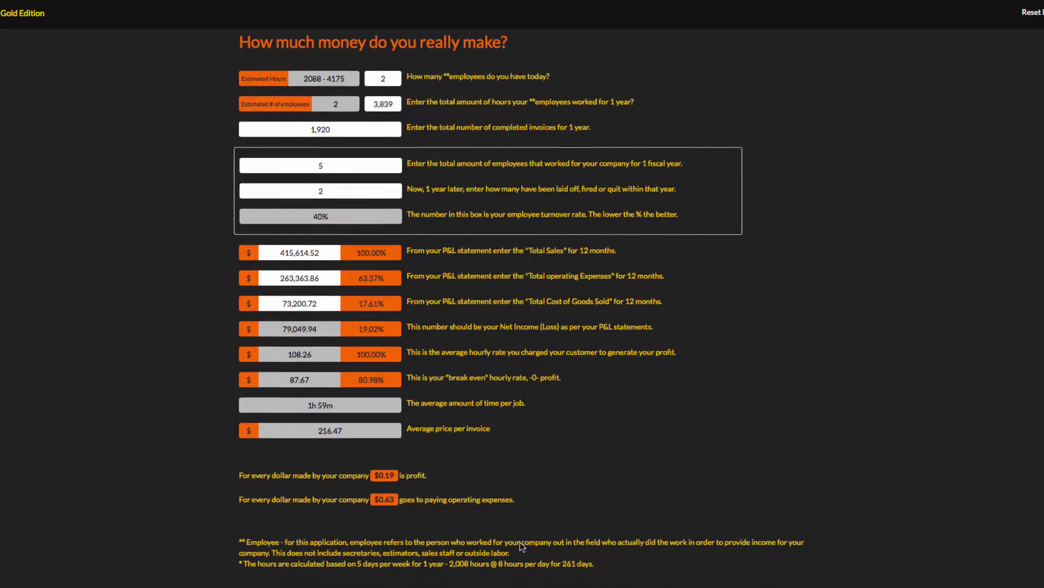
scroll(522, 545, down, 2)
click(526, 526)
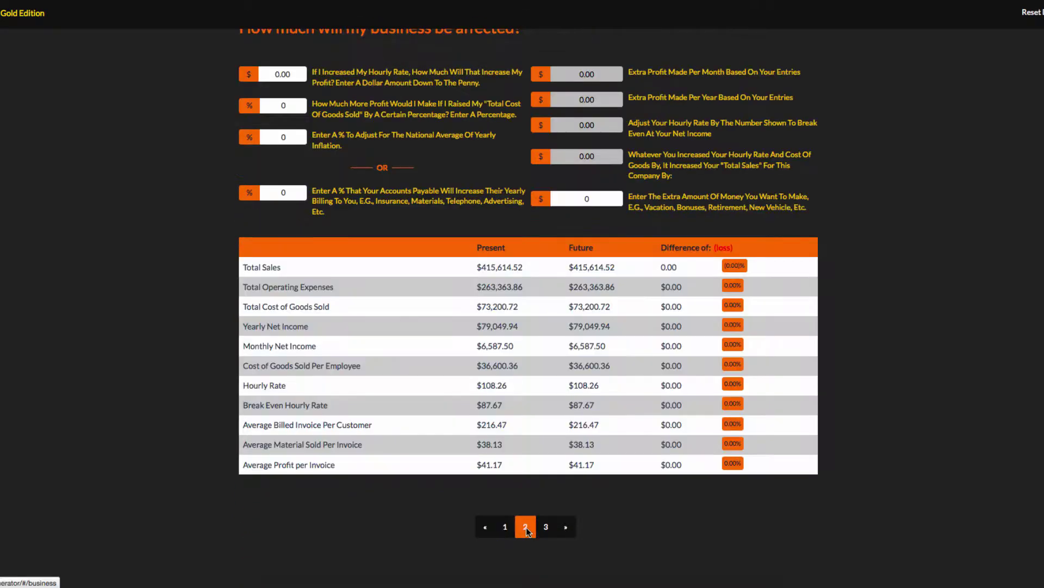
scroll(642, 537, up, 2)
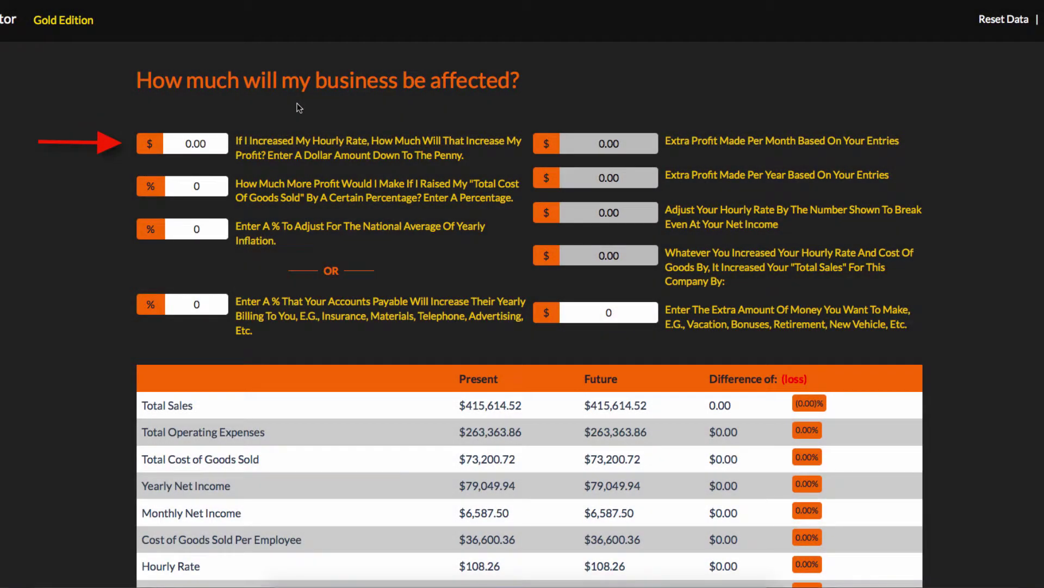
Step: Set the hourly rate increase to $0.10
click(210, 143)
key(BackSpace)
key(BackSpace)
key(BackSpace)
text(.10)
key(Tab)
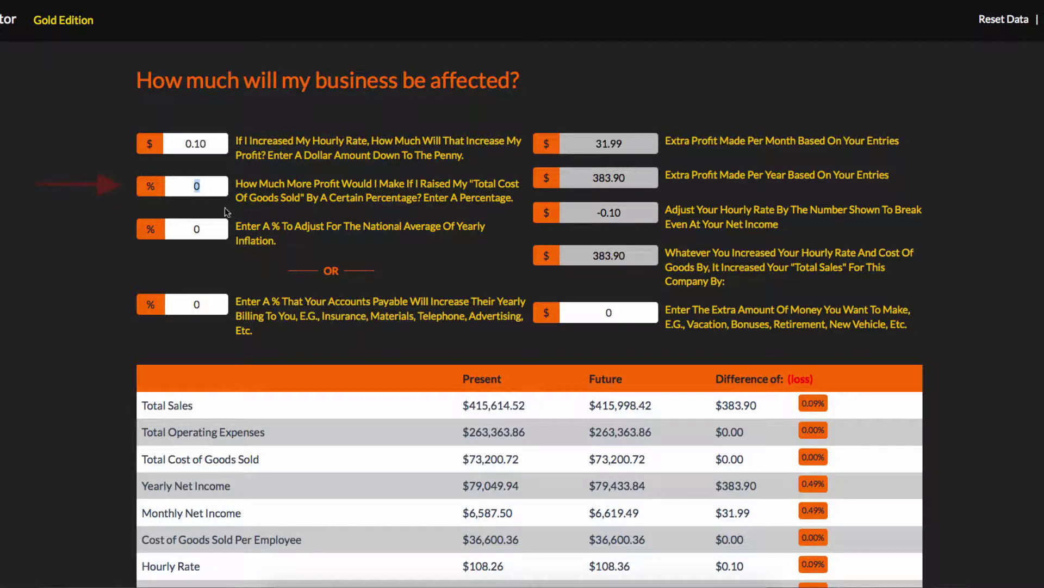
Step: Set the "Total Cost of Goods Sold" increase to 1% and the yearly inflation adjustment to 1%
click(207, 184)
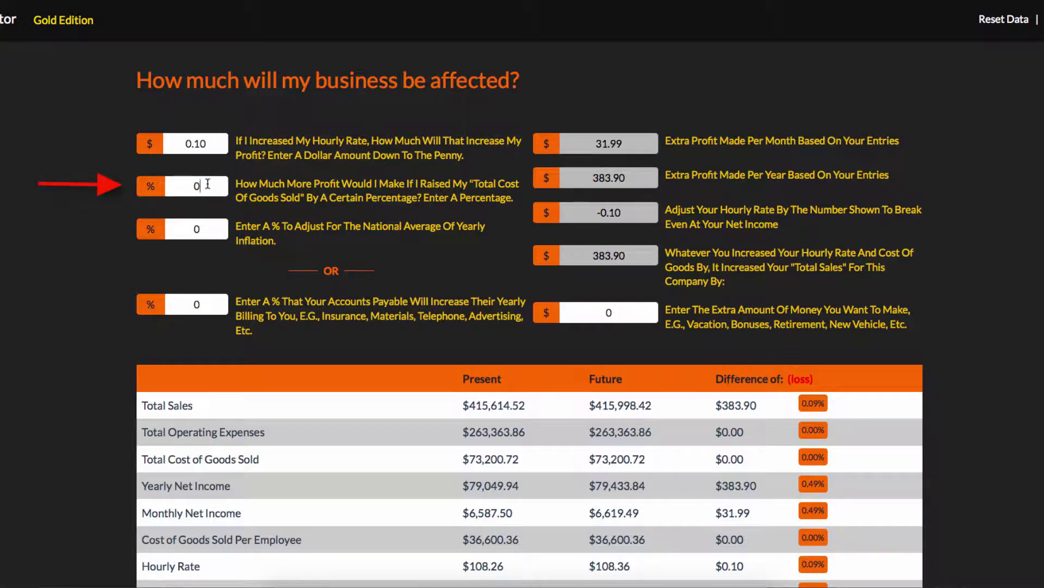
key(BackSpace)
text(1)
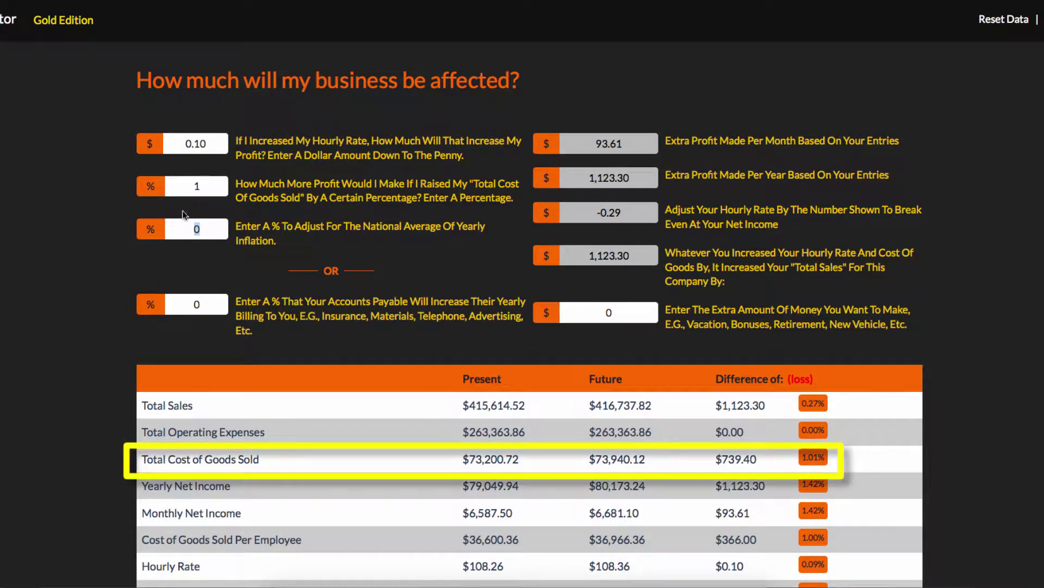
click(207, 233)
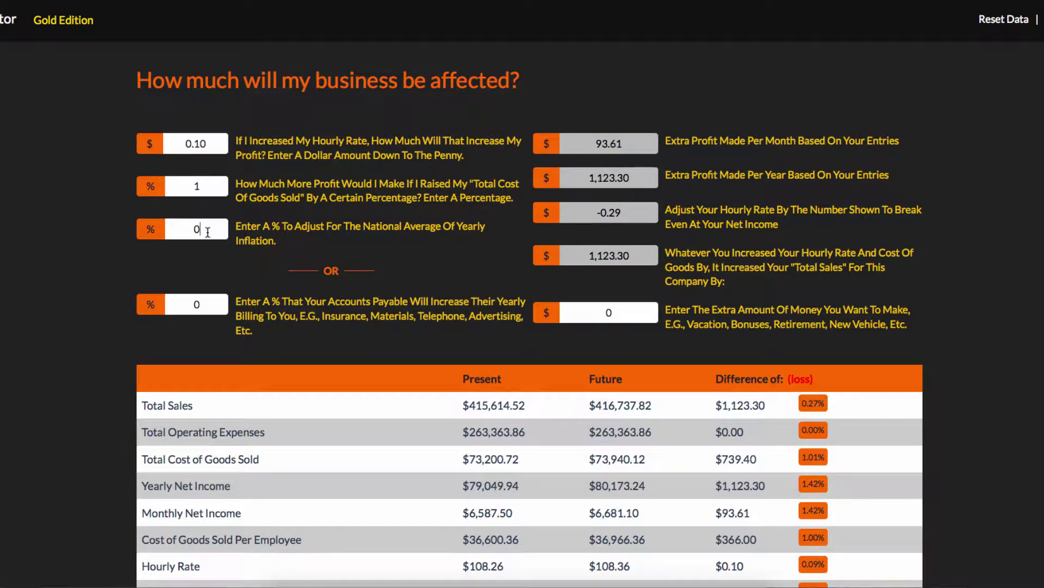
key(BackSpace)
text(1)
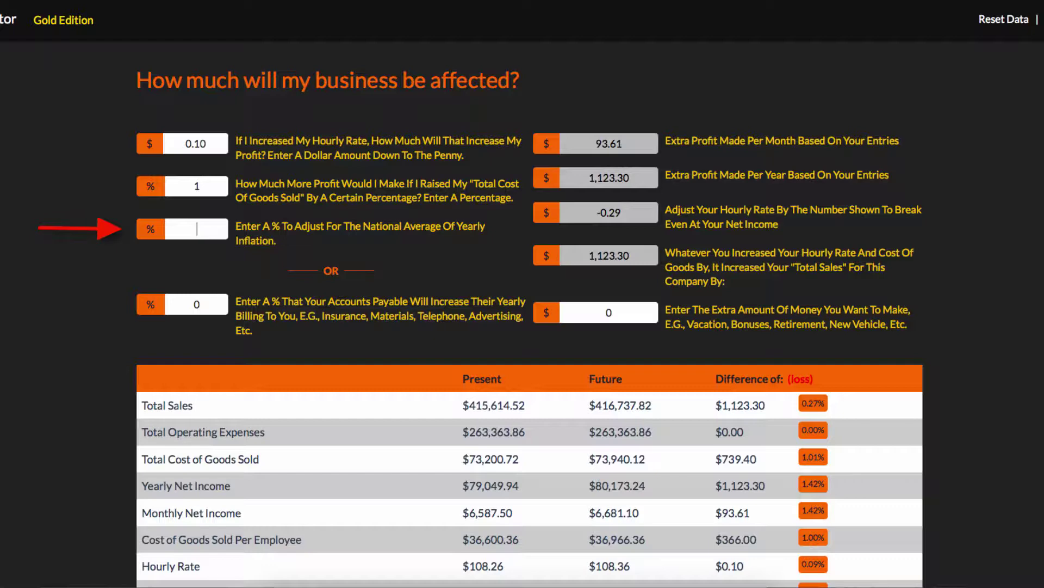
key(Tab)
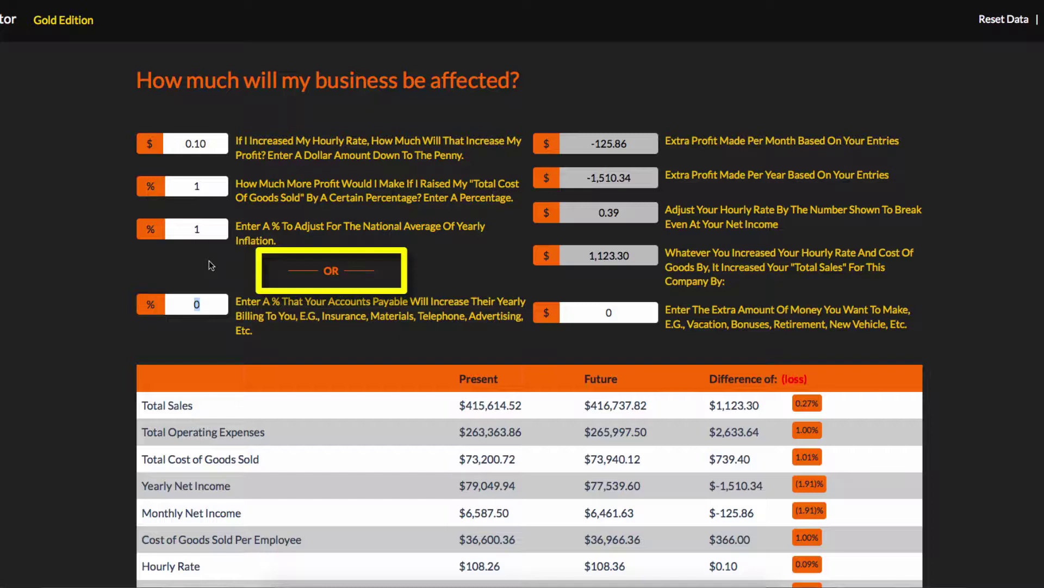
Step: Try to set the accounts payable yearly increase to 1% alongside the inflation adjustment
click(186, 306)
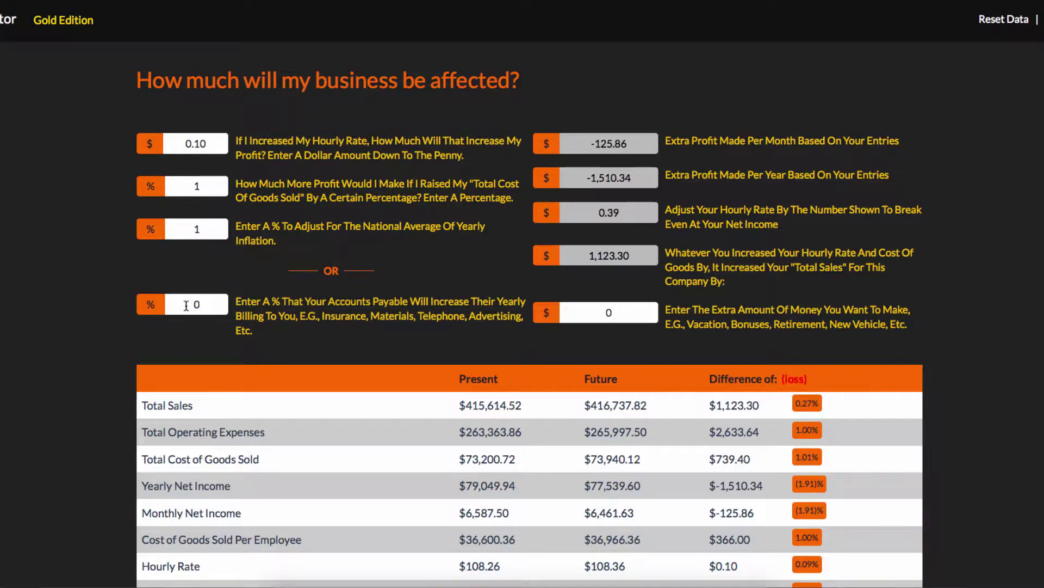
key(Right)
key(BackSpace)
text(1)
key(Tab)
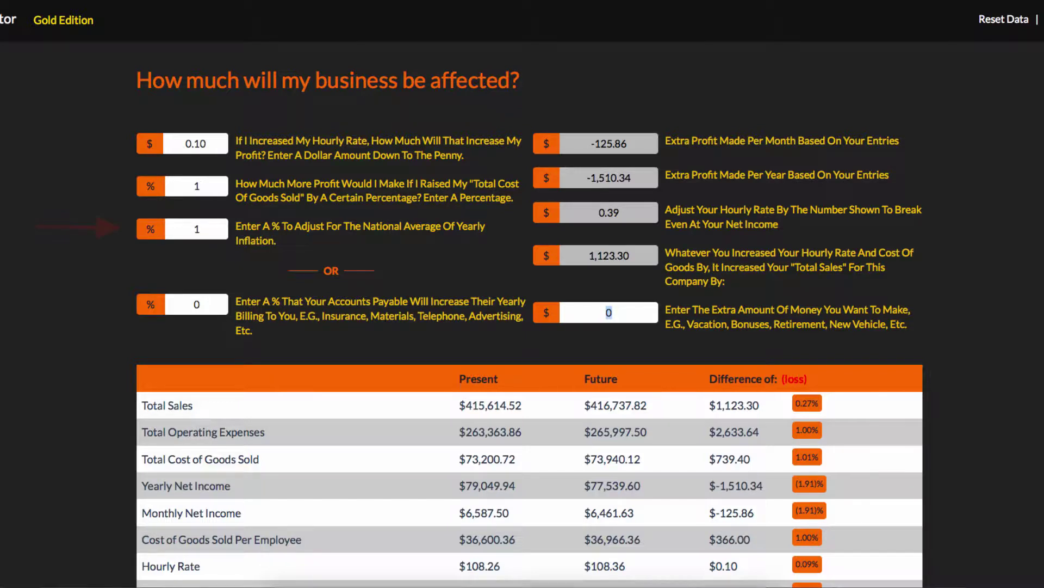
Step: Set the yearly inflation adjustment to 0% and the accounts payable yearly increase to 7%
click(204, 229)
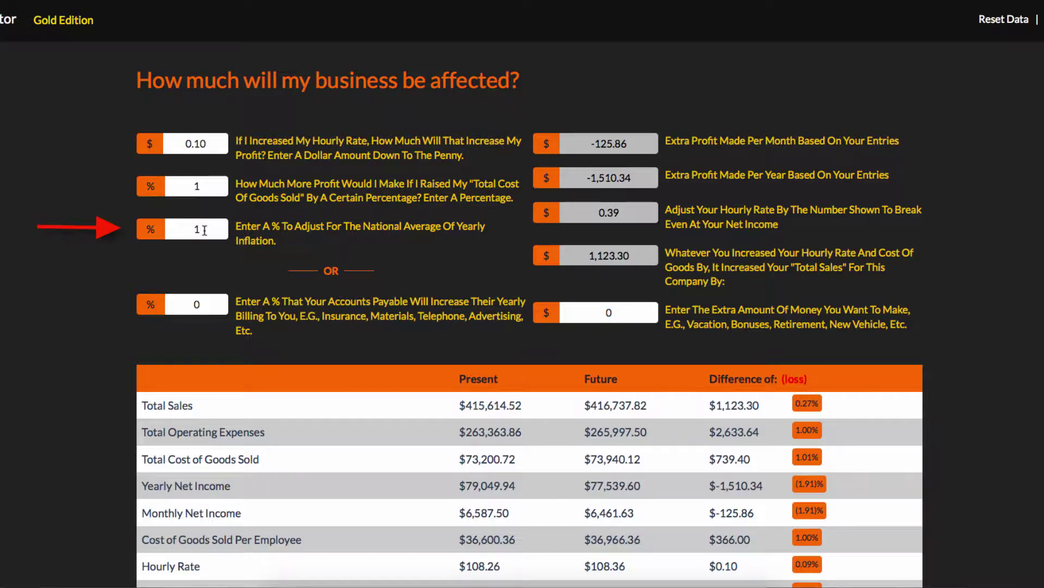
key(BackSpace)
text(0)
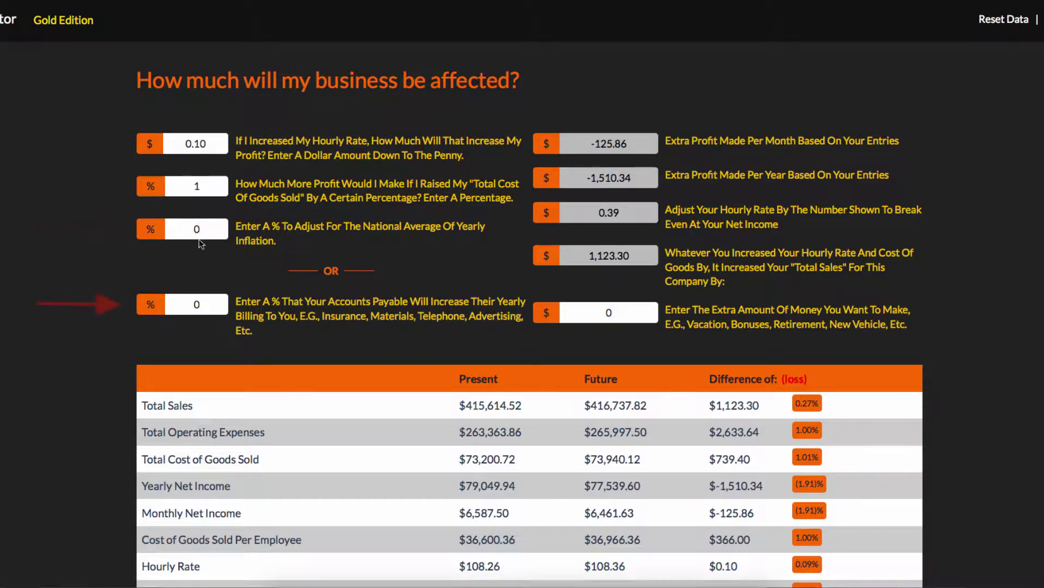
click(206, 306)
key(BackSpace)
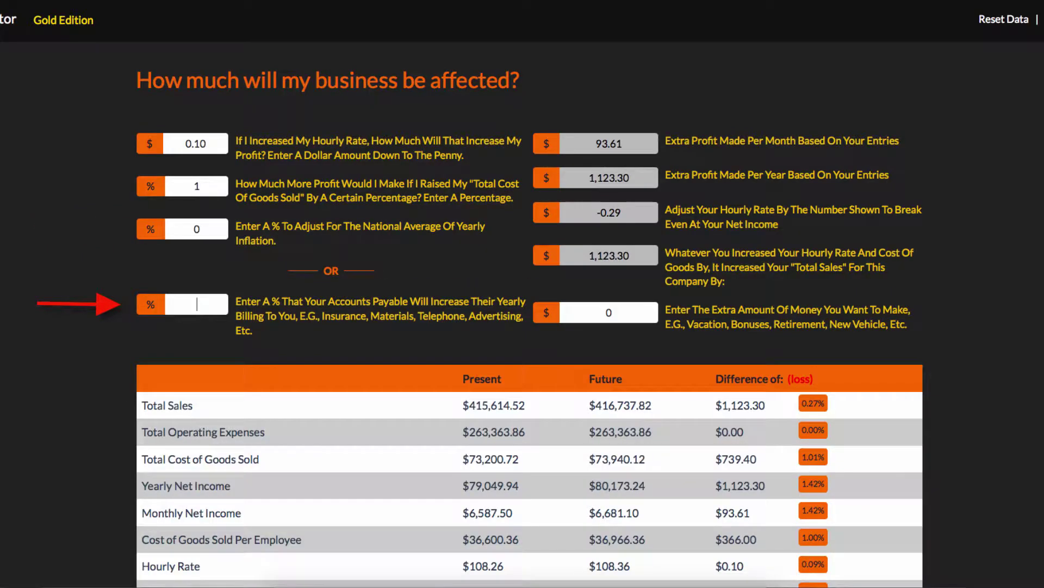
text(7)
key(Tab)
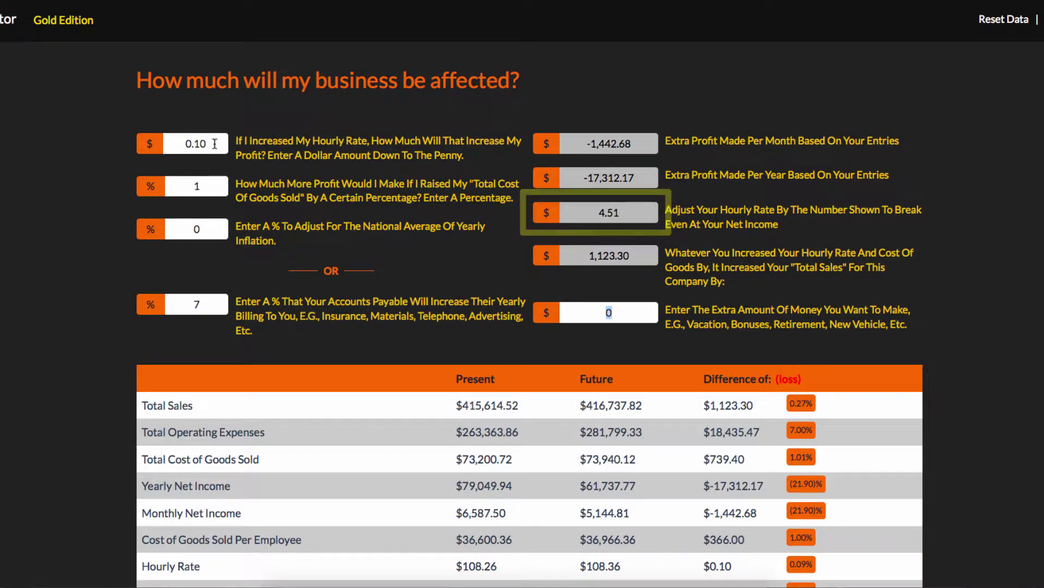
Step: Change the hourly rate increase to $4.61
click(207, 143)
key(BackSpace)
key(BackSpace)
key(BackSpace)
key(BackSpace)
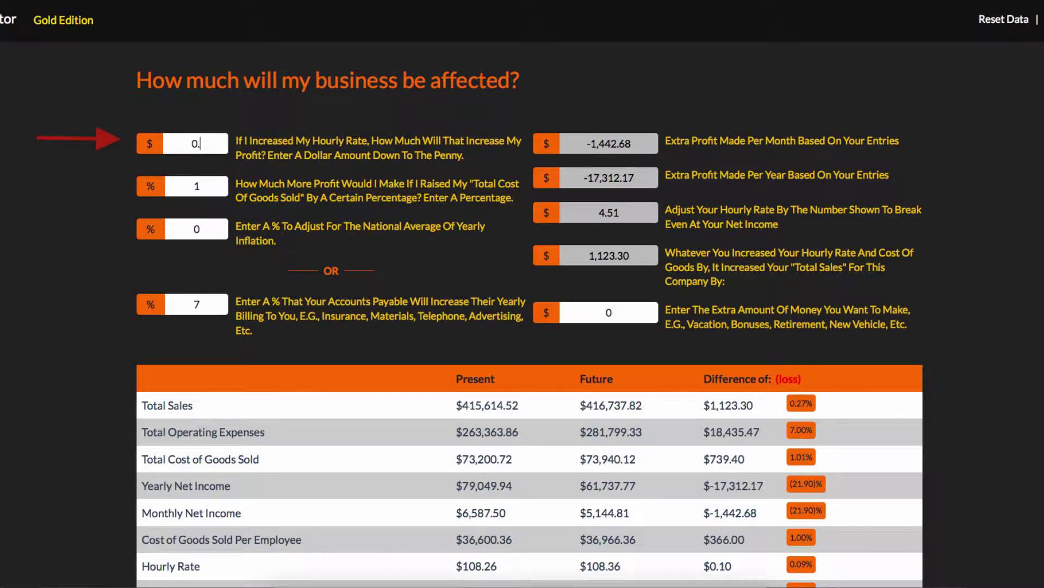
text(4.61)
key(Tab)
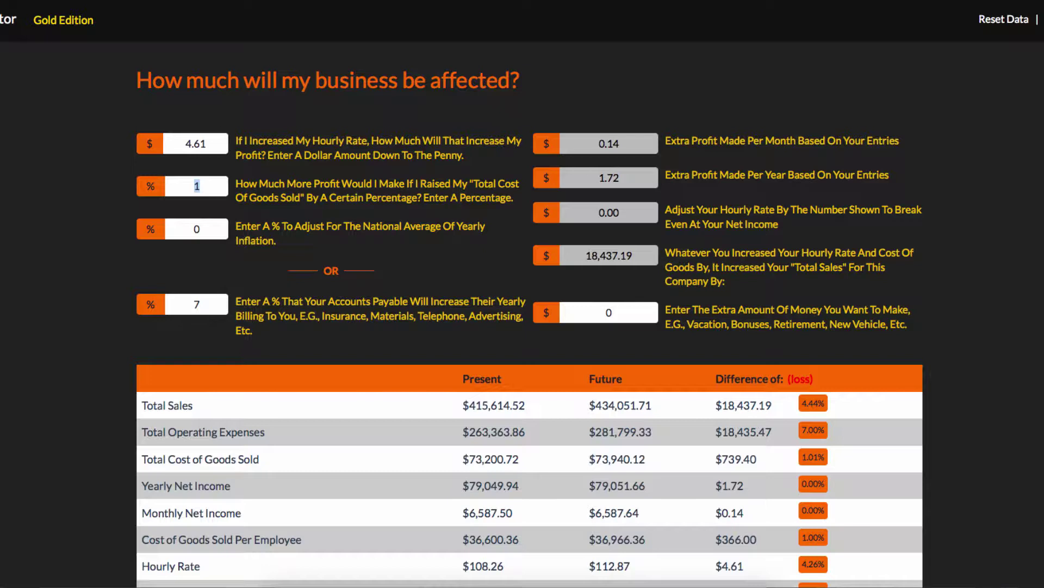
Step: Change the "Total Cost of Goods Sold" increase to 5%
click(200, 186)
key(BackSpace)
text(5)
key(Tab)
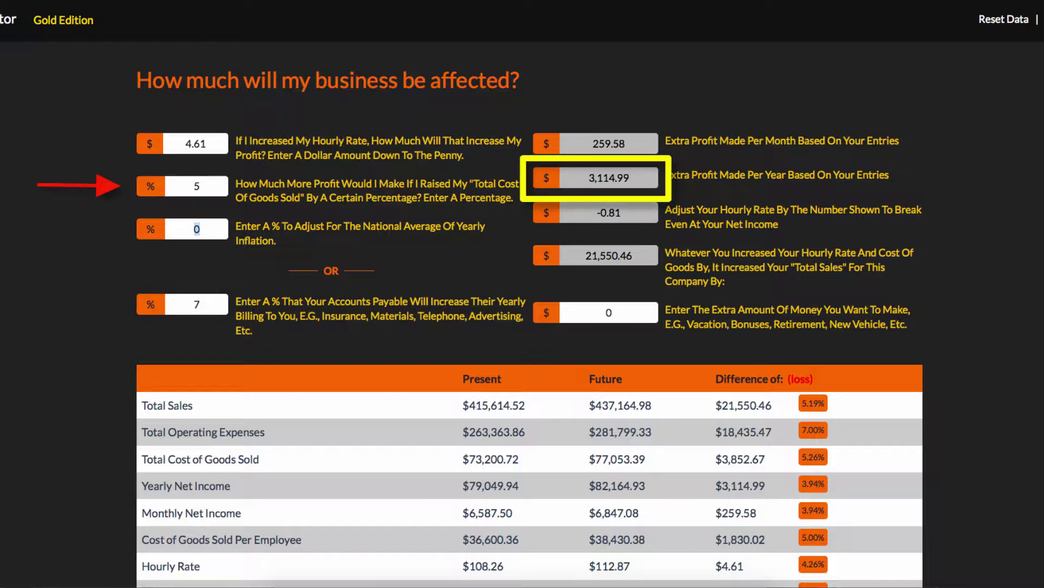
Step: Raise the "Total Cost of Goods Sold" increase to 15%
click(195, 188)
text(1)
key(Tab)
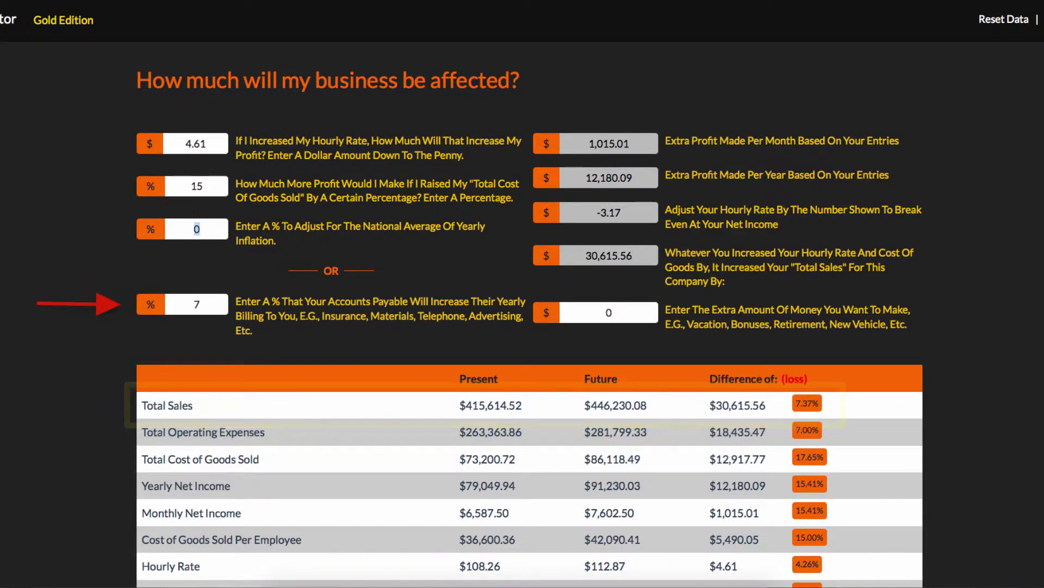
Step: Change the accounts payable yearly increase to 3%
click(203, 304)
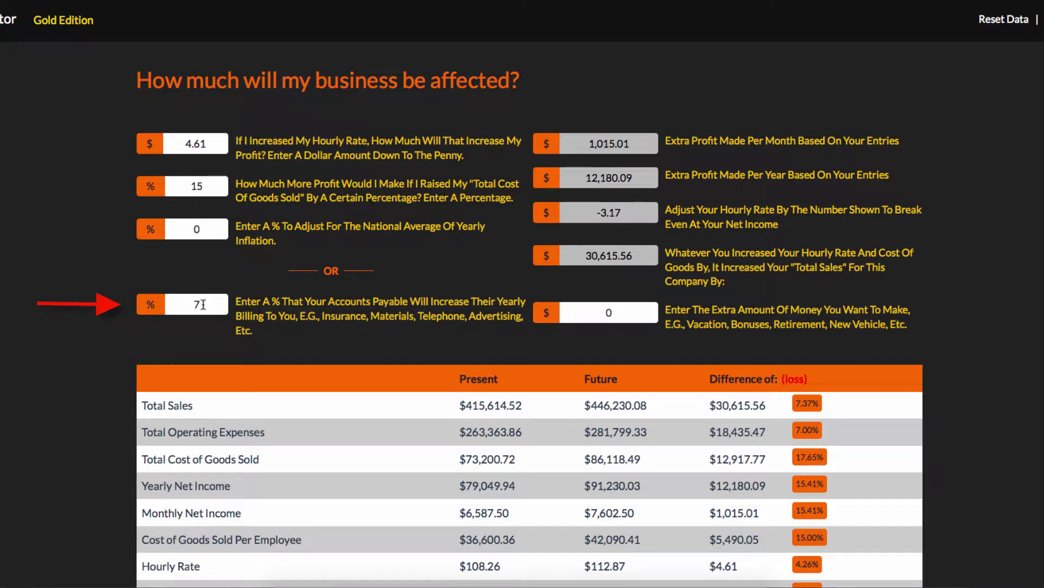
key(BackSpace)
text(3)
key(Tab)
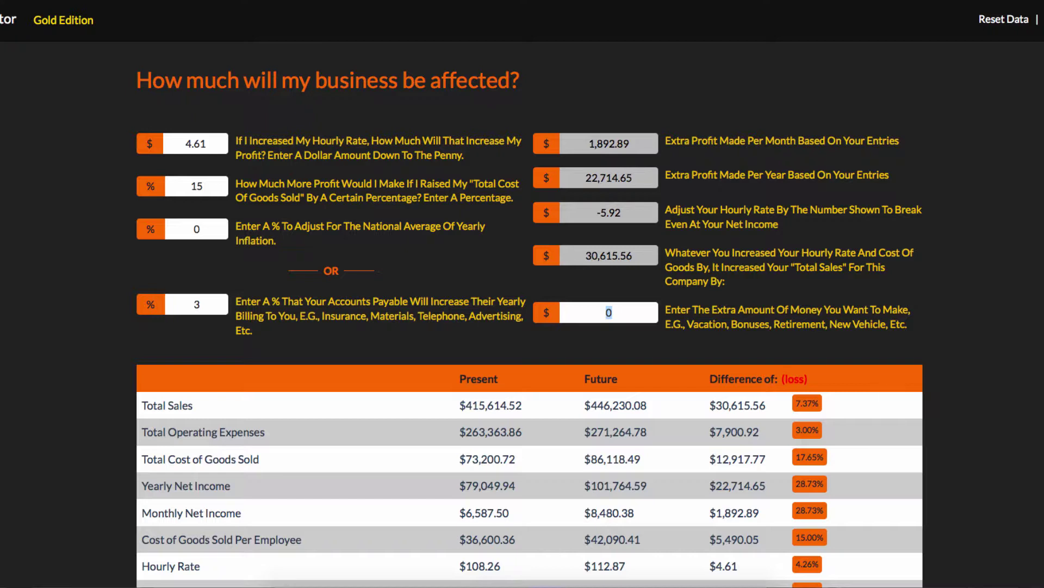
Step: Reset the hourly rate increase to $0 and set the accounts payable yearly increase to 7%
click(204, 143)
text(0)
key(Tab)
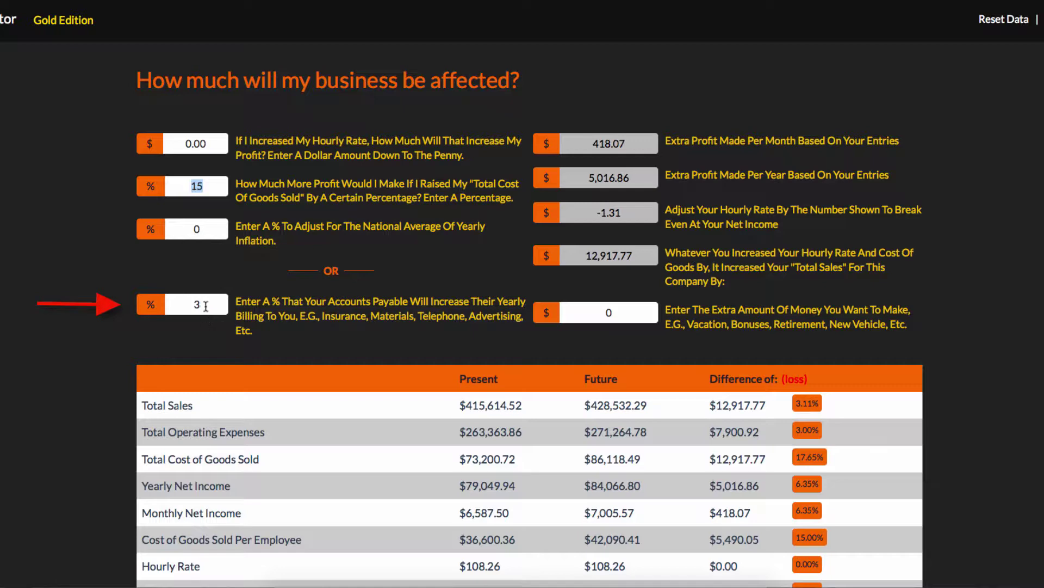
drag(206, 305, 181, 305)
text(7)
key(Tab)
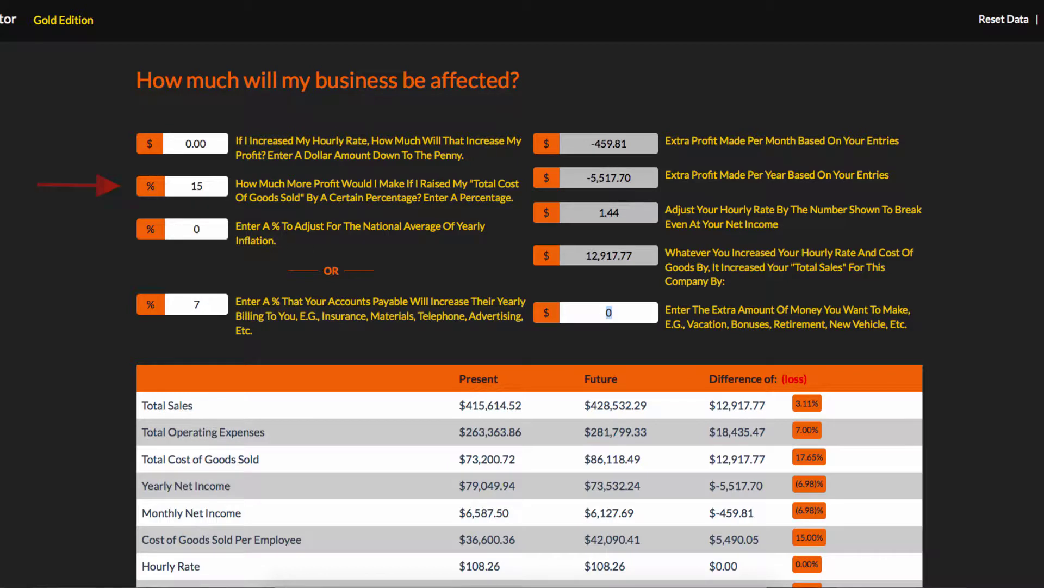
Step: Set the "Total Cost of Goods Sold" increase to 20%
click(209, 187)
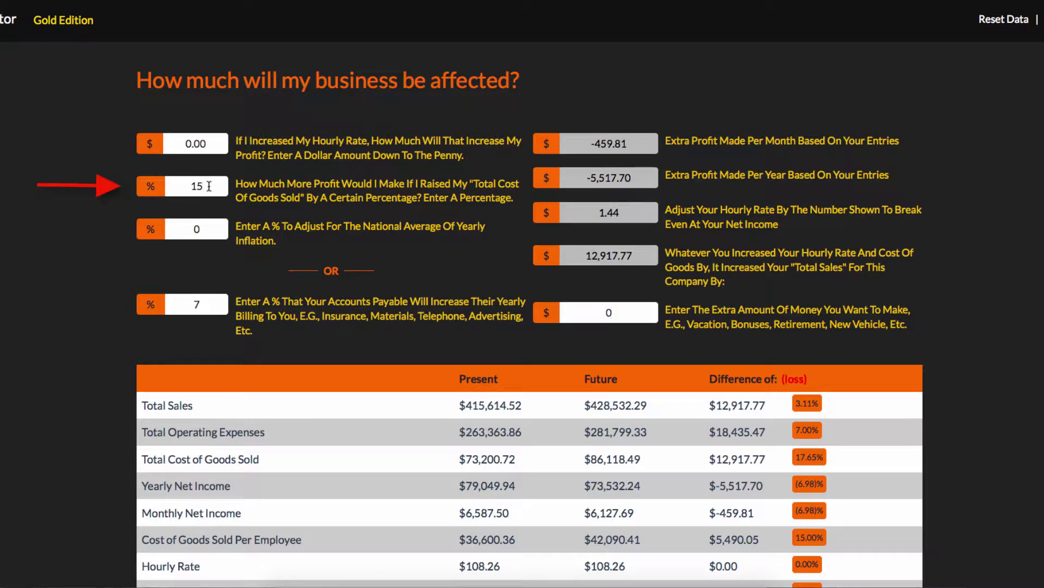
key(BackSpace)
key(BackSpace)
text(20)
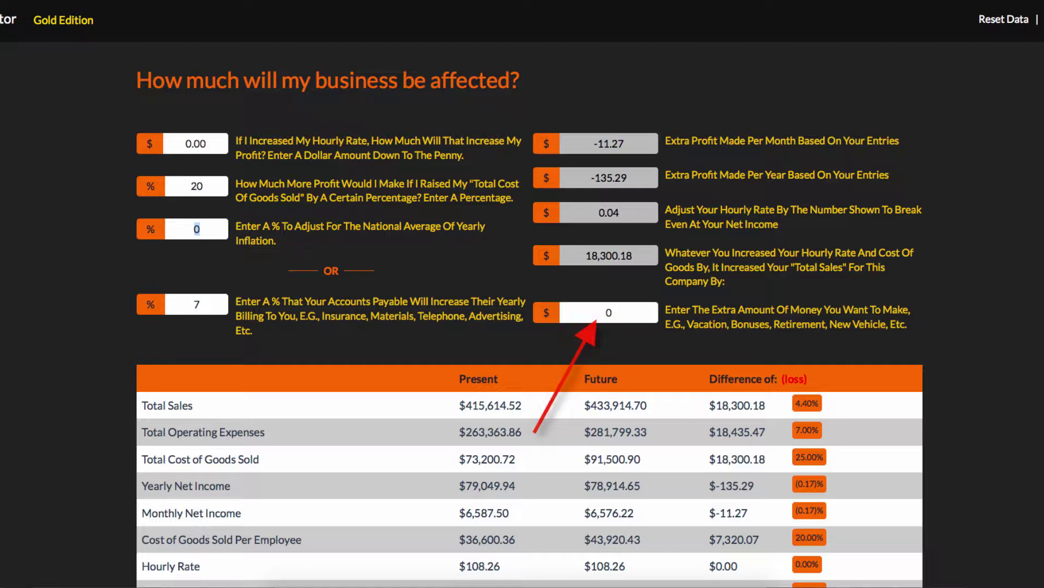
Step: Enter $25,000 as the extra amount of money to make
click(616, 312)
text(25000)
key(Tab)
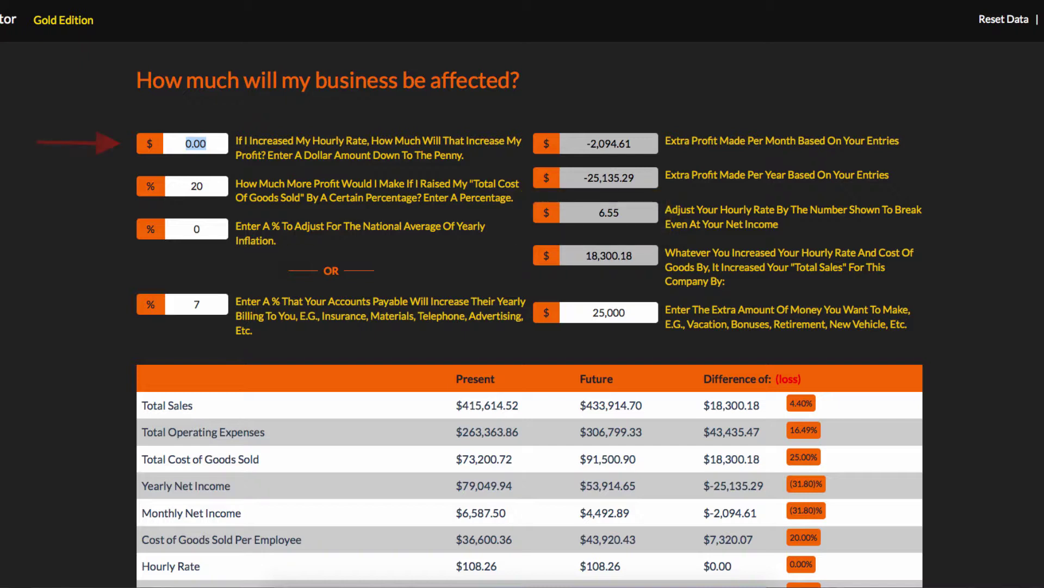
Step: Set the hourly rate increase to $6.55
click(214, 143)
key(BackSpace)
key(BackSpace)
key(BackSpace)
key(BackSpace)
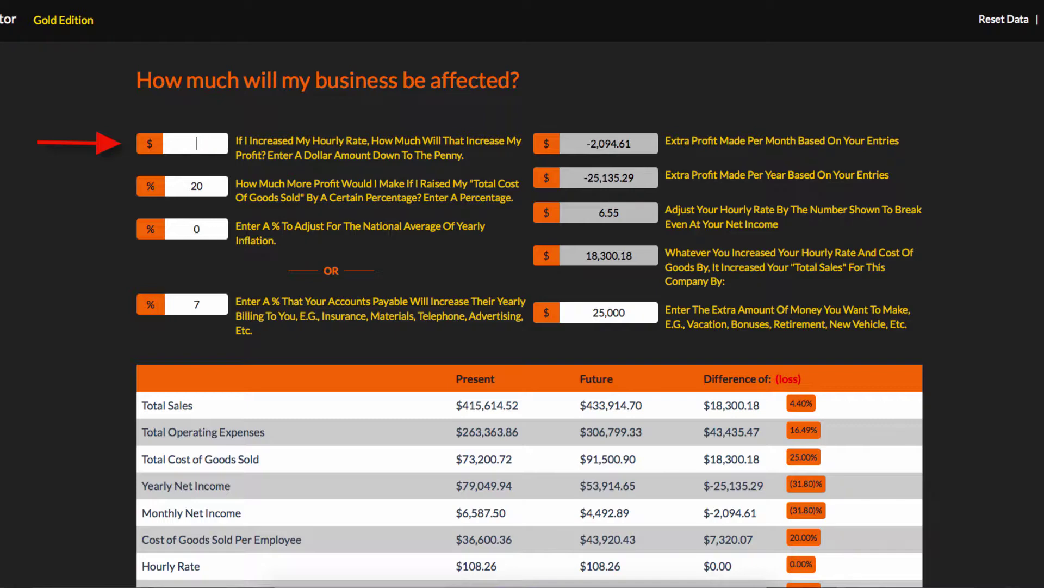
text(6.55)
key(Tab)
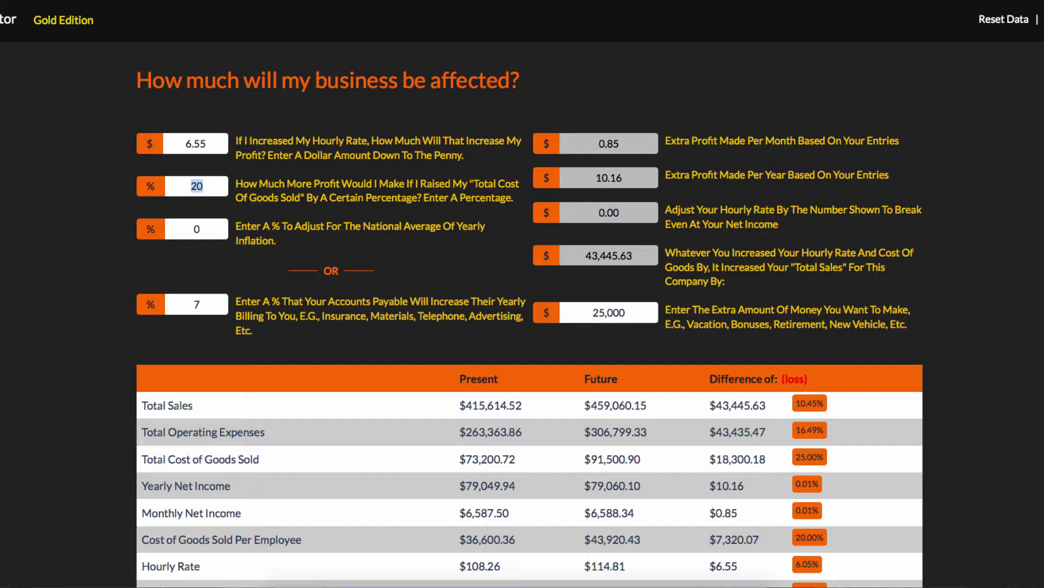
Step: Reduce the extra amount of money to make to $5,000
click(589, 314)
key(Delete)
key(Tab)
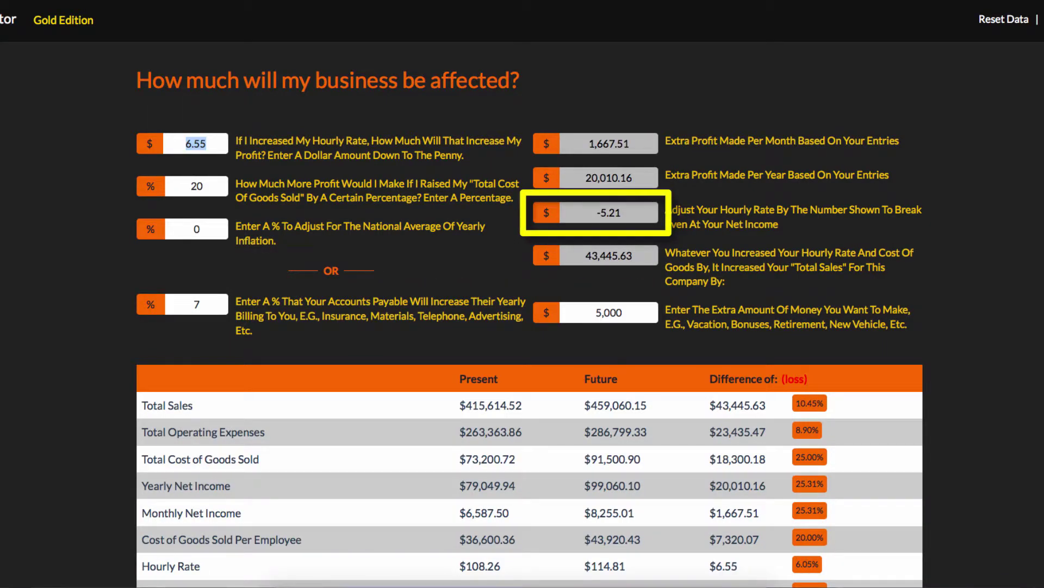
Step: Lower the hourly rate increase to $1.34
key(BackSpace)
key(BackSpace)
key(BackSpace)
key(BackSpace)
text(1.34)
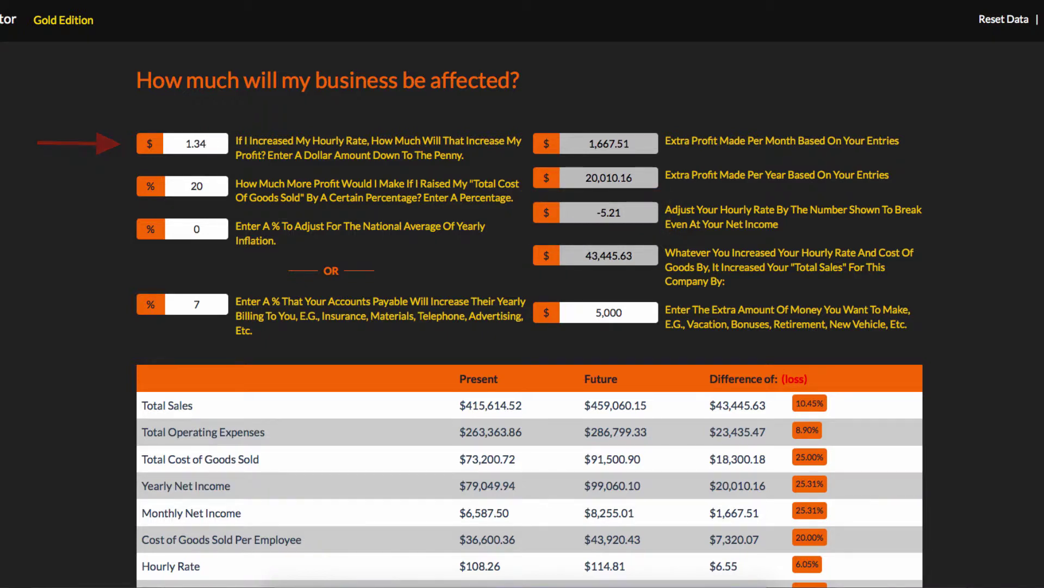
key(Tab)
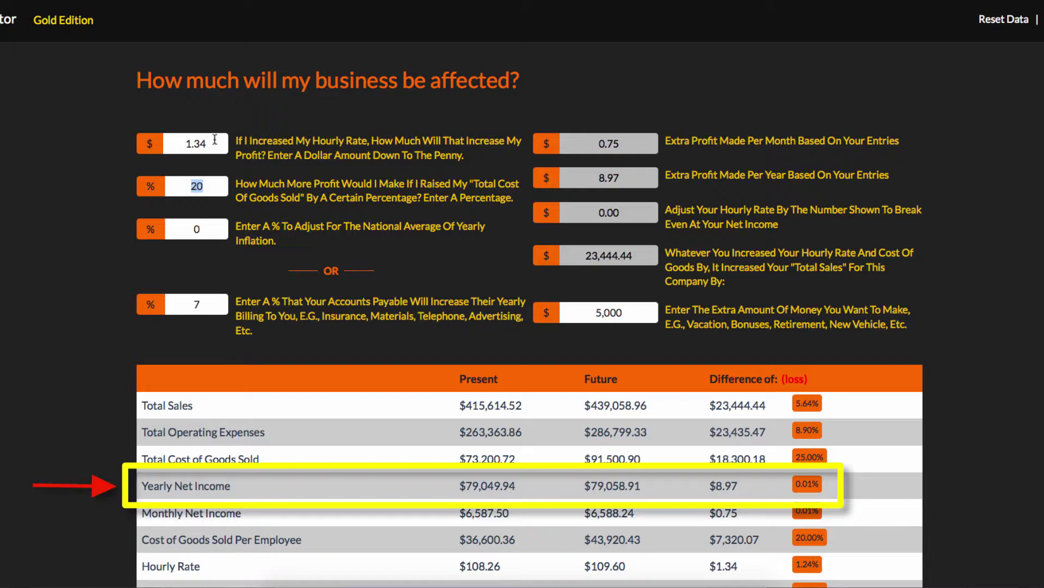
Step: Clear the extra amount of money to make back to $0
click(581, 312)
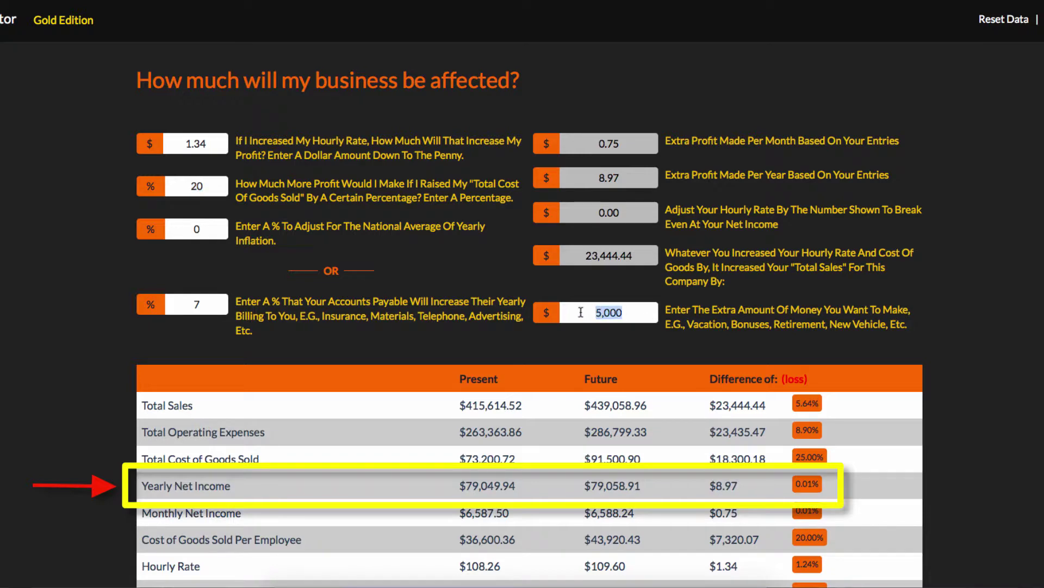
key(BackSpace)
key(Tab)
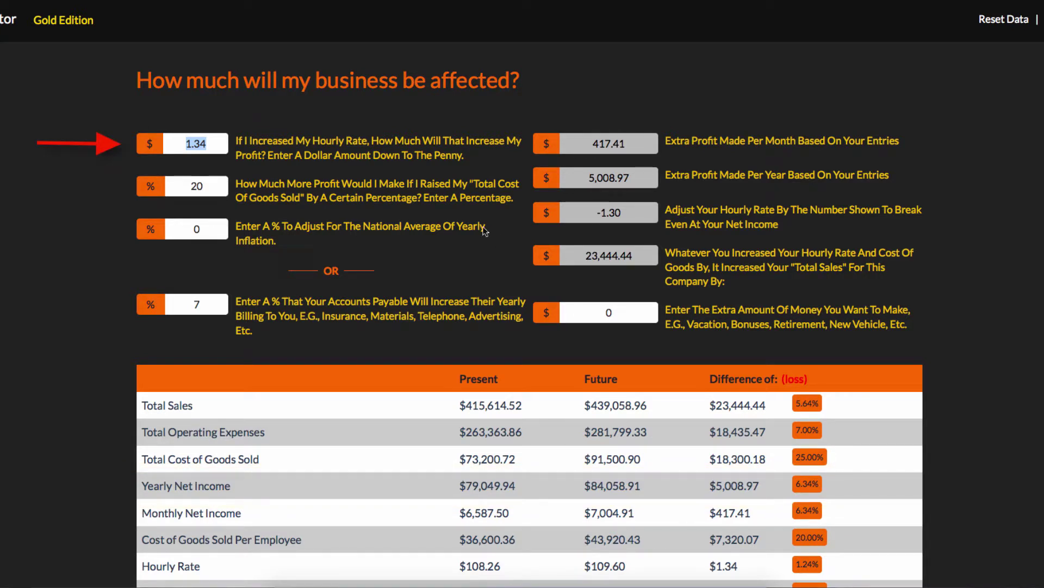
Step: Reset the hourly rate, "Total Cost of Goods Sold" and accounts payable increases to 0
click(211, 143)
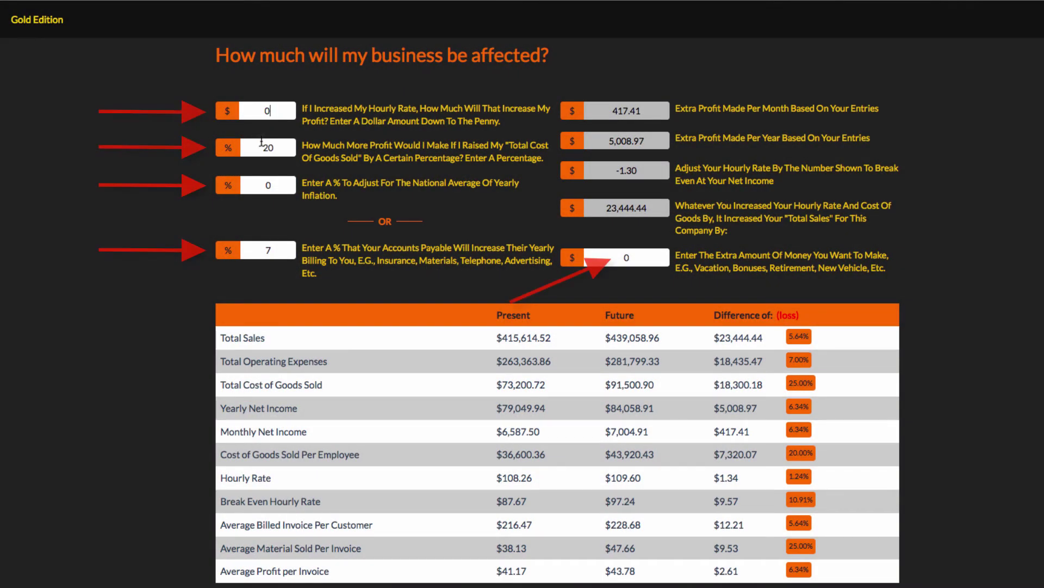
click(262, 146)
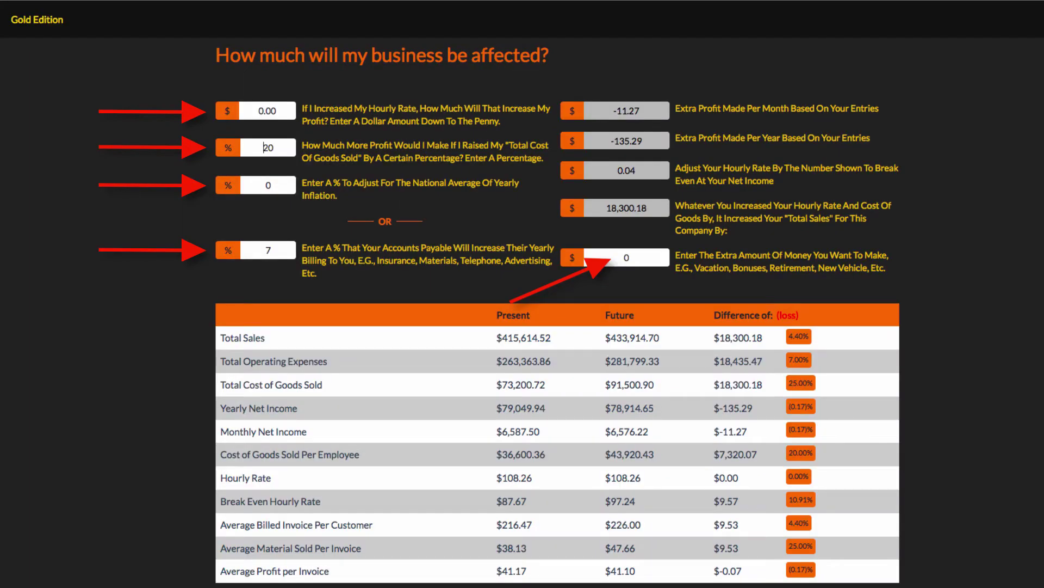
text(0)
drag(279, 147, 240, 151)
text(0)
drag(281, 249, 244, 251)
text(0)
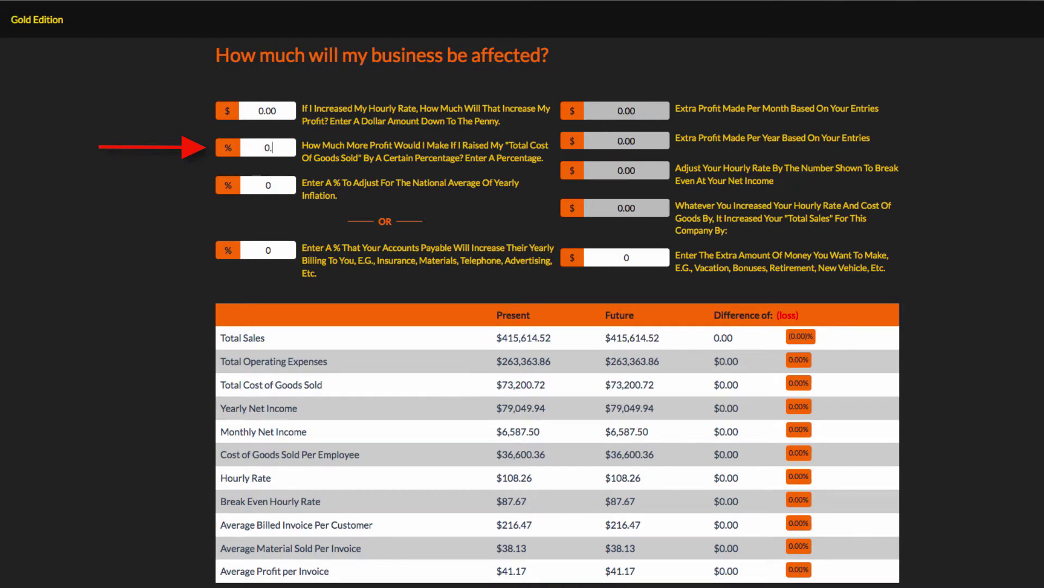
Step: Set the "Total Cost of Goods Sold" increase to 0.5%
text(5)
key(Tab)
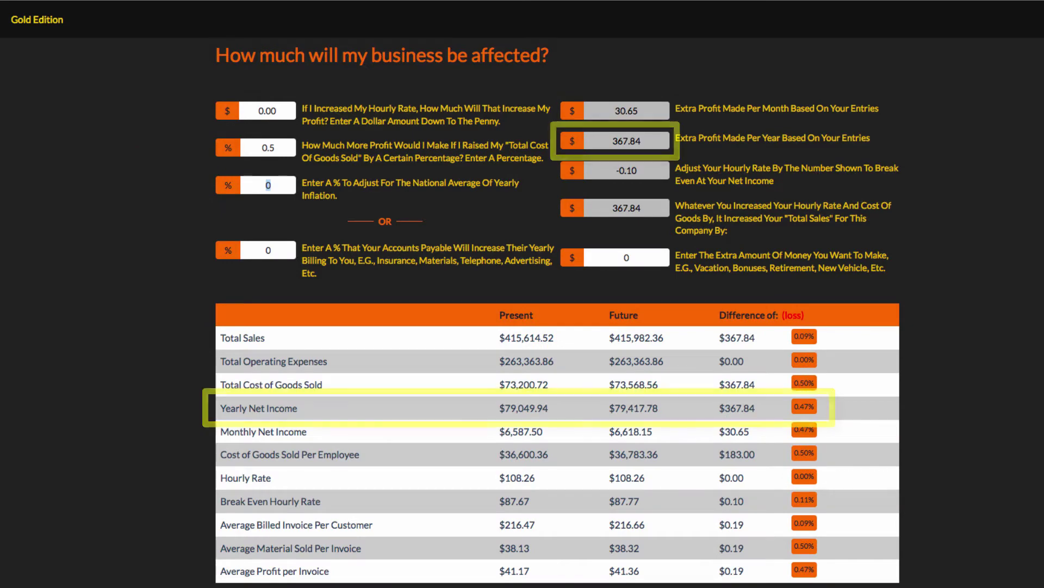